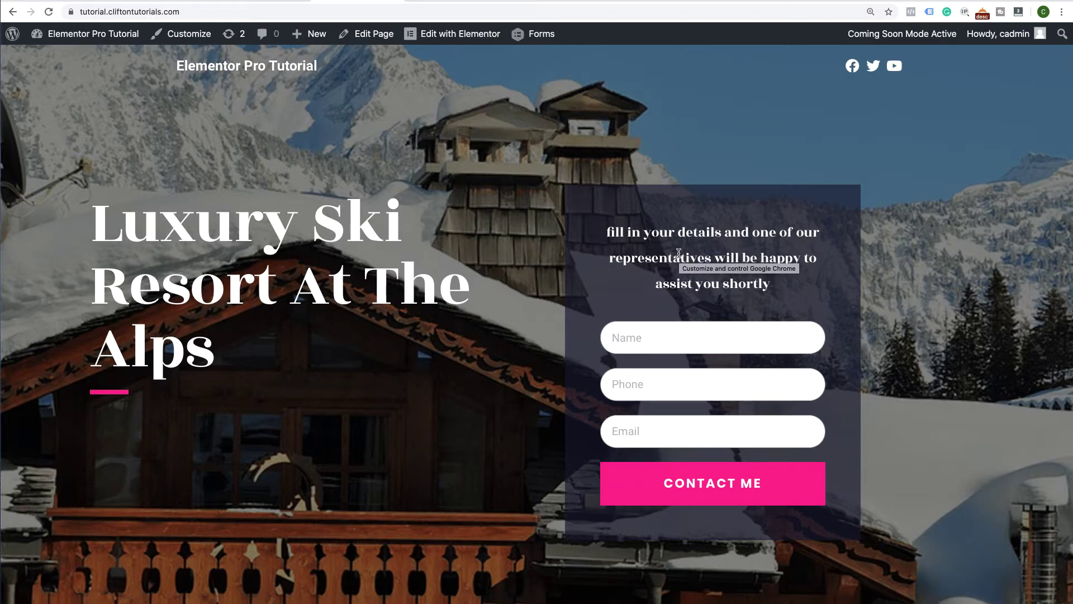
# Go from the admin Dashboard to the Plugins > Add New page.
pyautogui.scroll(-15, 569, 416)
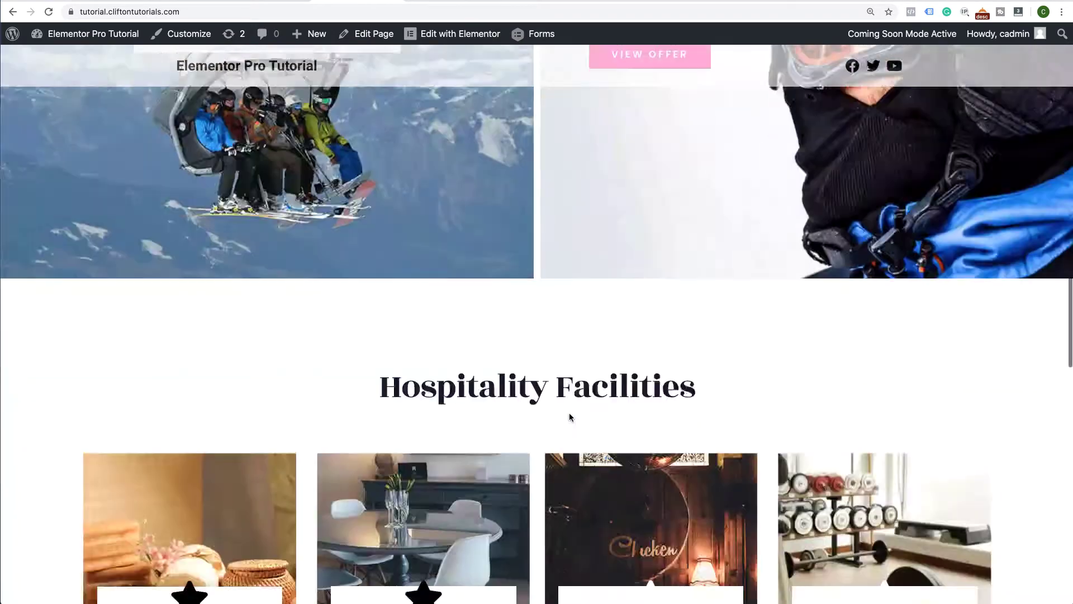
pyautogui.scroll(-10, 569, 417)
pyautogui.scroll(15, 569, 417)
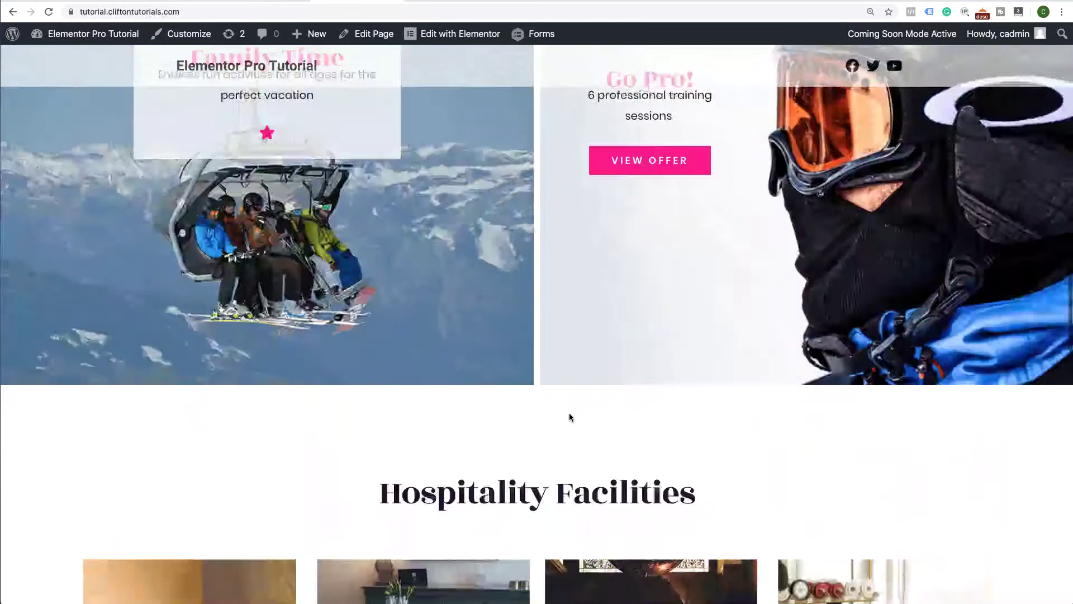
pyautogui.scroll(15, 570, 417)
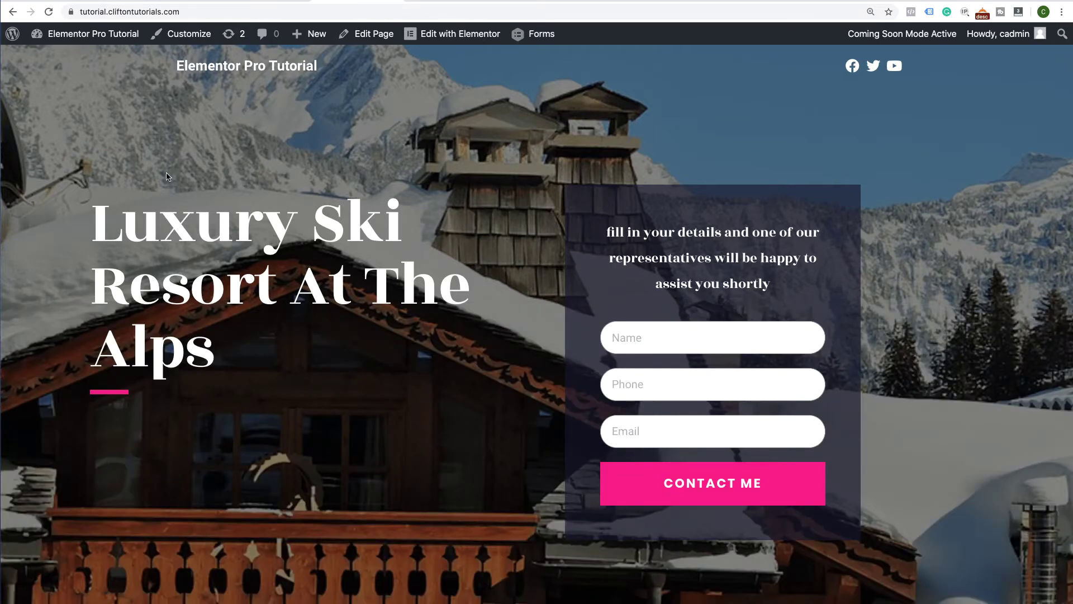
pyautogui.click(58, 51)
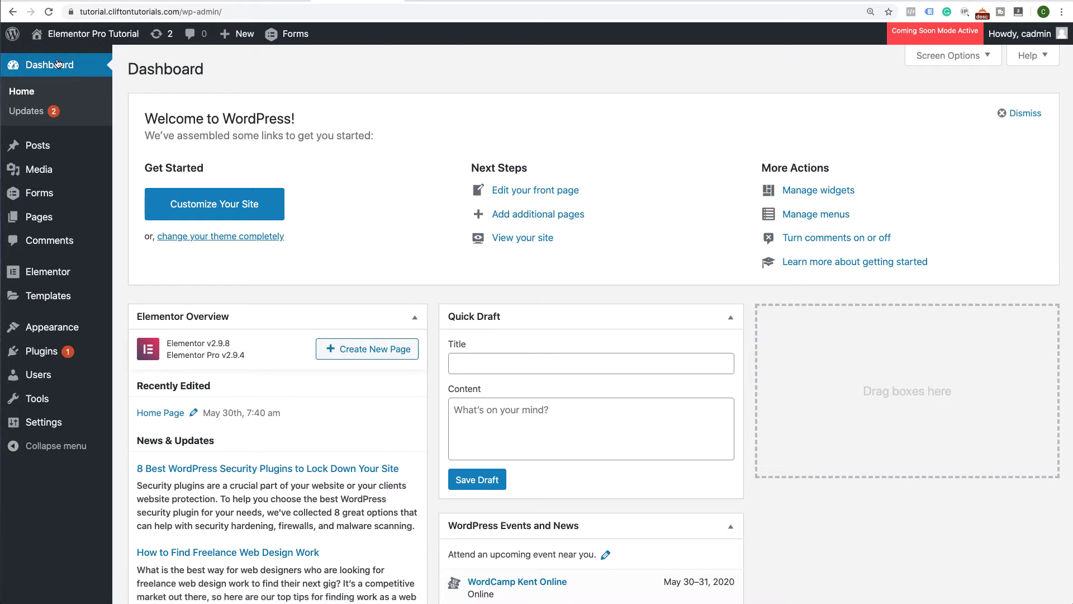
pyautogui.moveTo(58, 357)
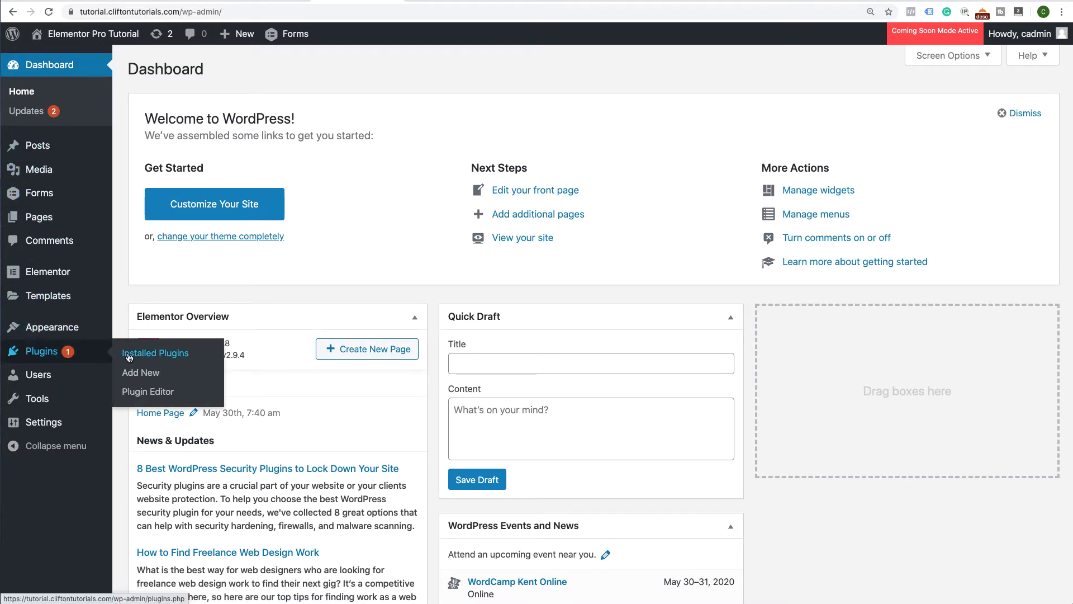
pyautogui.click(132, 380)
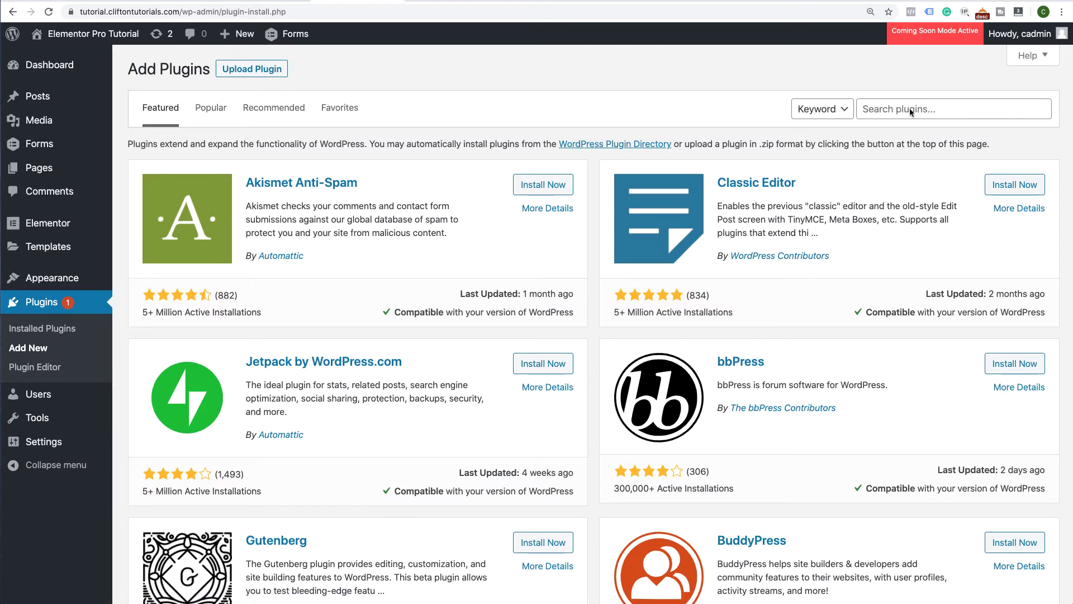
# Search plugins for 'Bulk Pages' and scroll down to Bulk Page Creator.
pyautogui.click(892, 109)
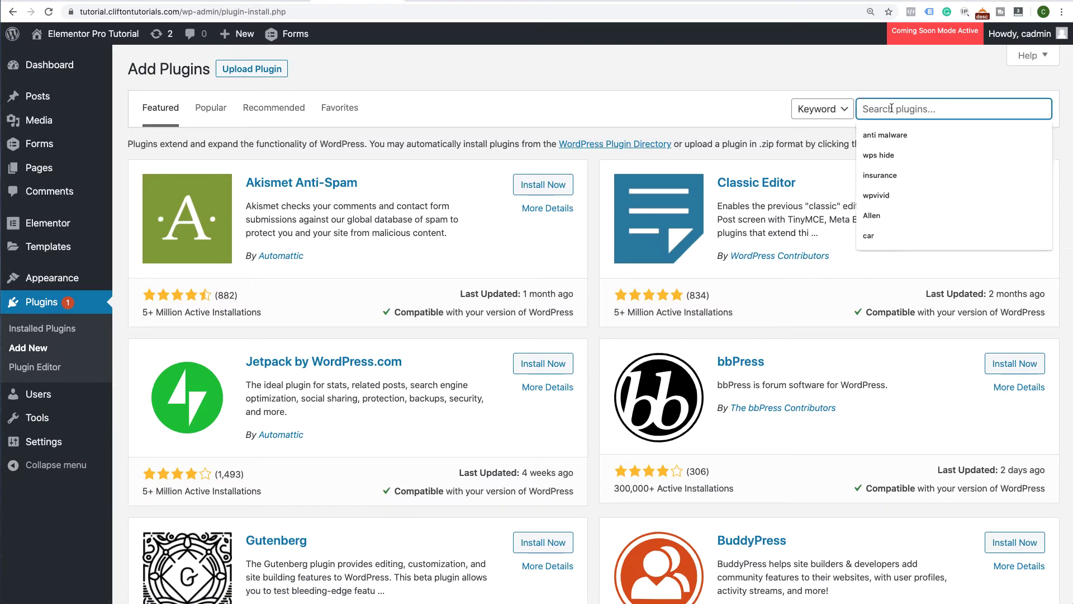
pyautogui.write('Bulk Pag')
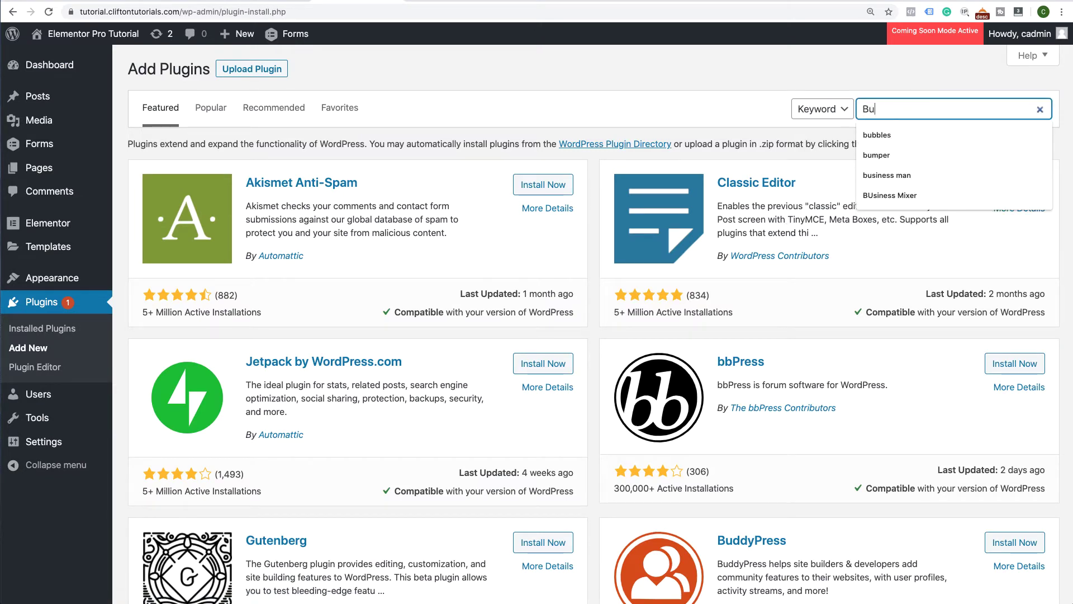
pyautogui.write('es')
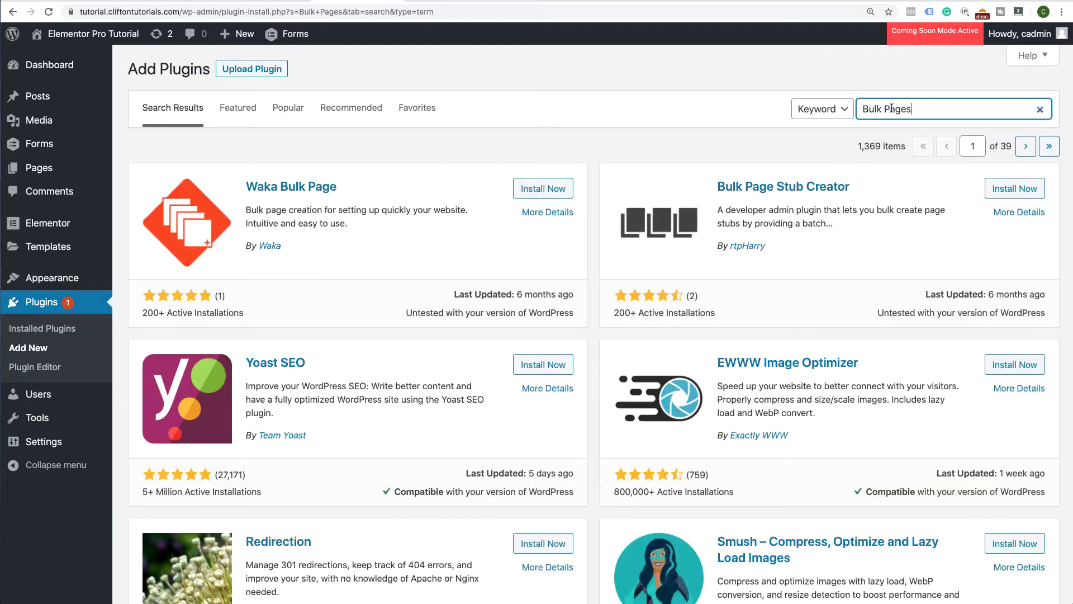
pyautogui.scroll(-5, 776, 359)
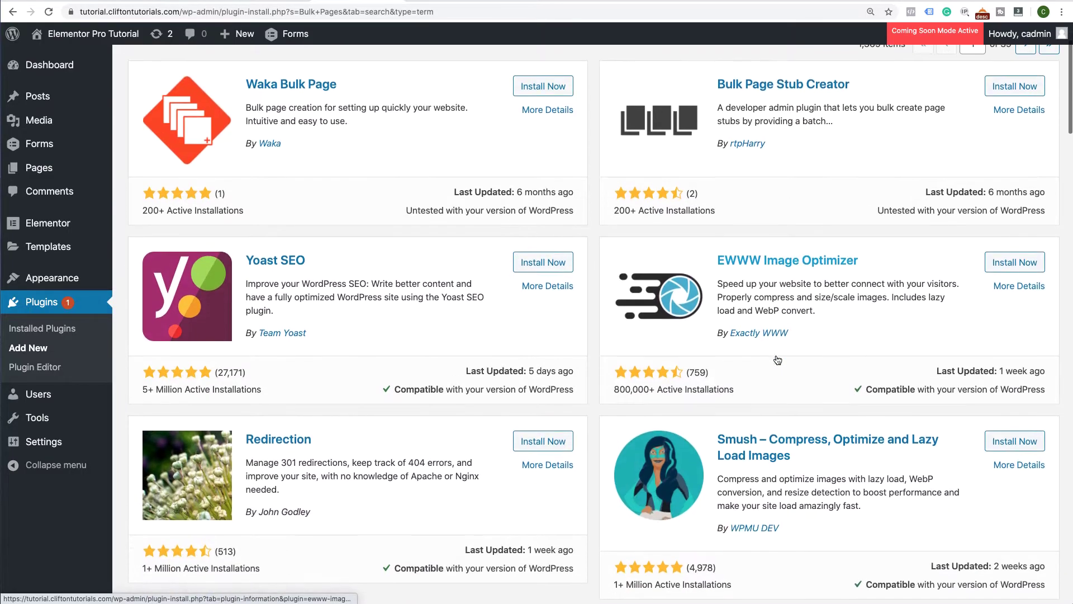
pyautogui.scroll(-15, 776, 359)
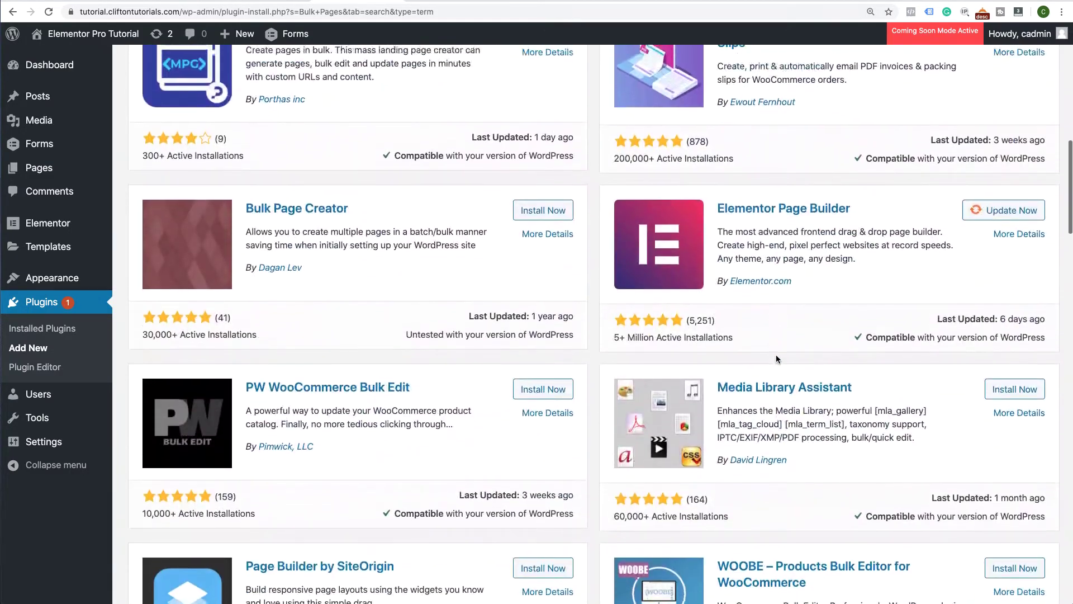
pyautogui.scroll(20, 776, 358)
pyautogui.scroll(3, 776, 355)
pyautogui.scroll(-20, 776, 355)
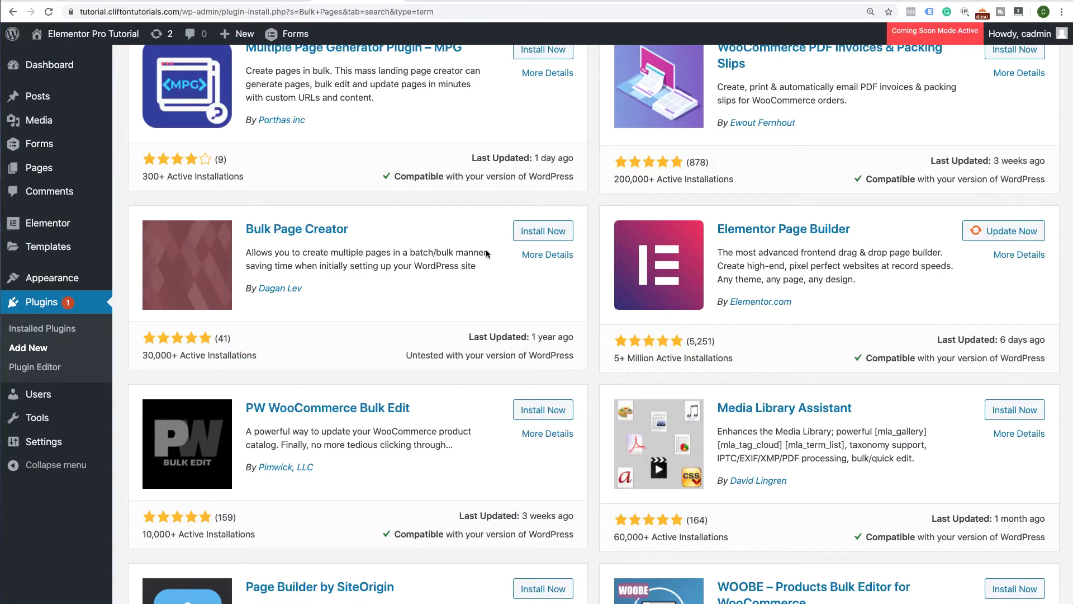
# Install Bulk Page Creator 1.1.1 and activate it.
pyautogui.click(536, 231)
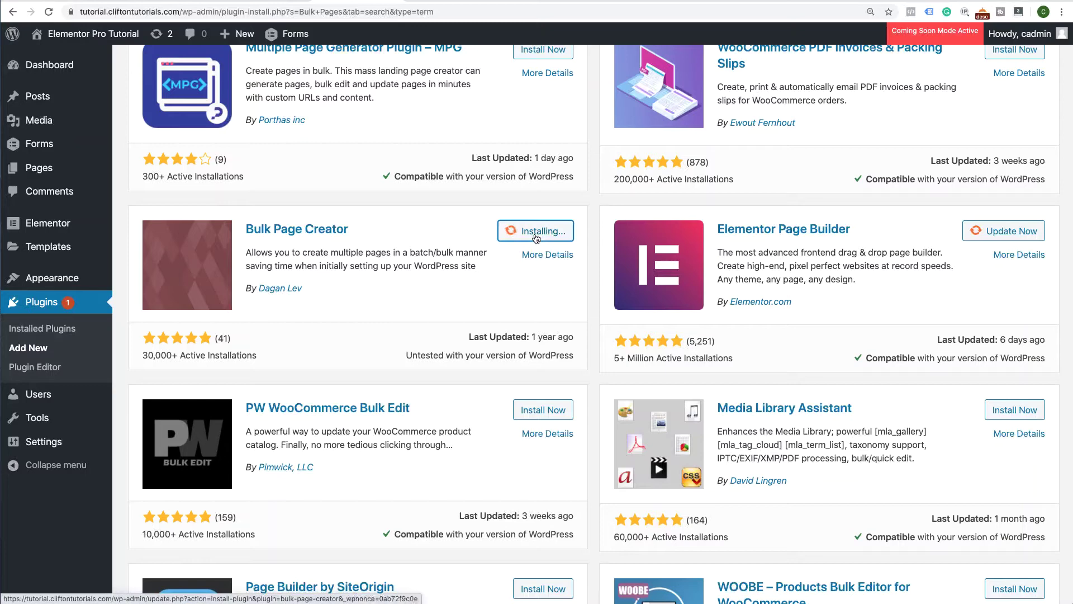
pyautogui.click(536, 234)
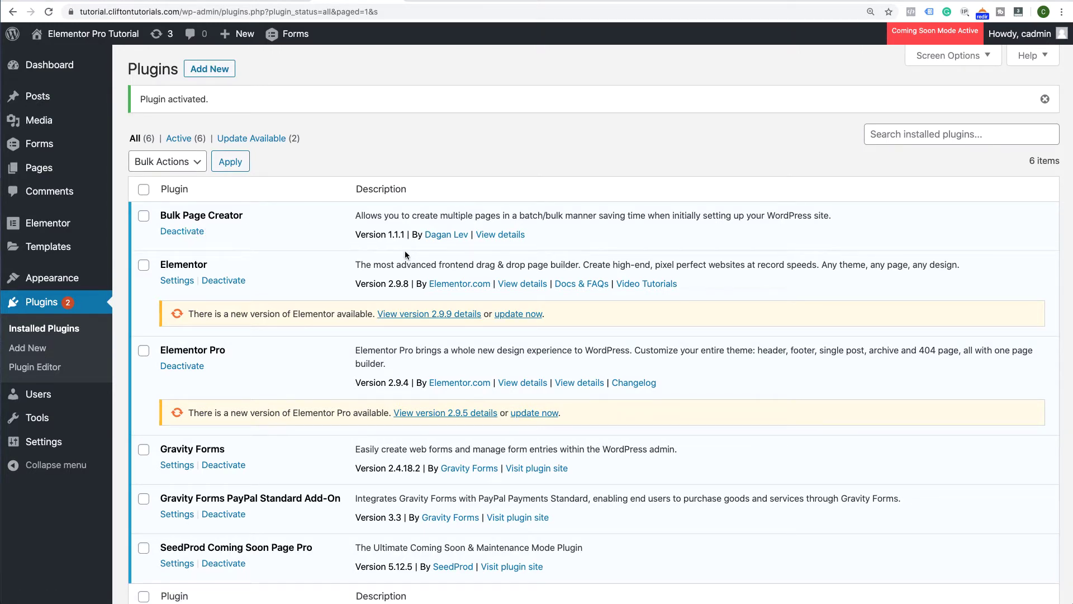
pyautogui.moveTo(43, 442)
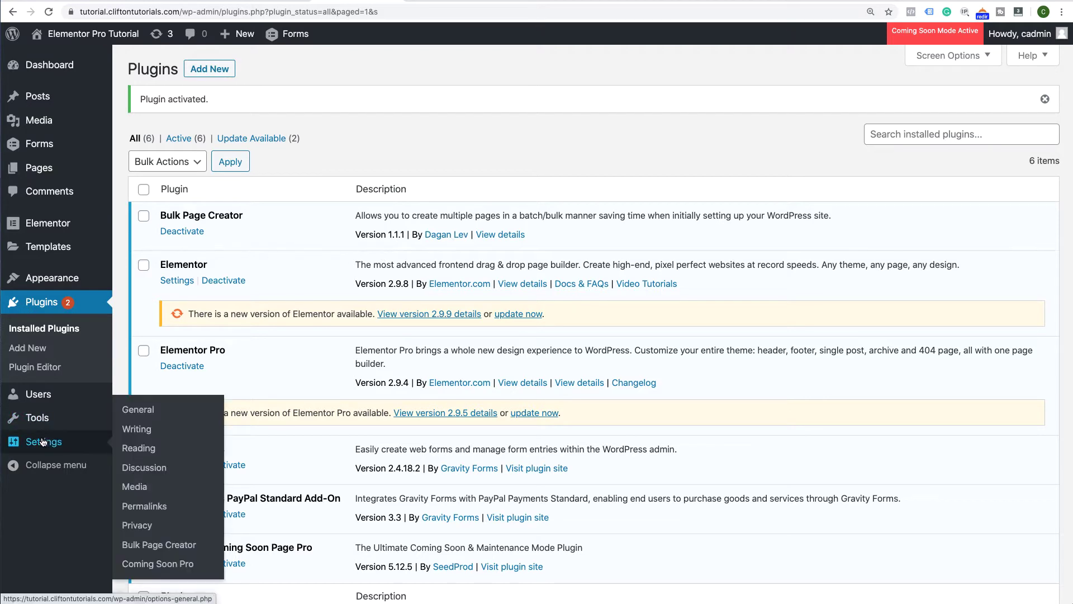
# Queue About, Pricing and Contact with no parent and the Elementor Full Width template.
pyautogui.click(146, 549)
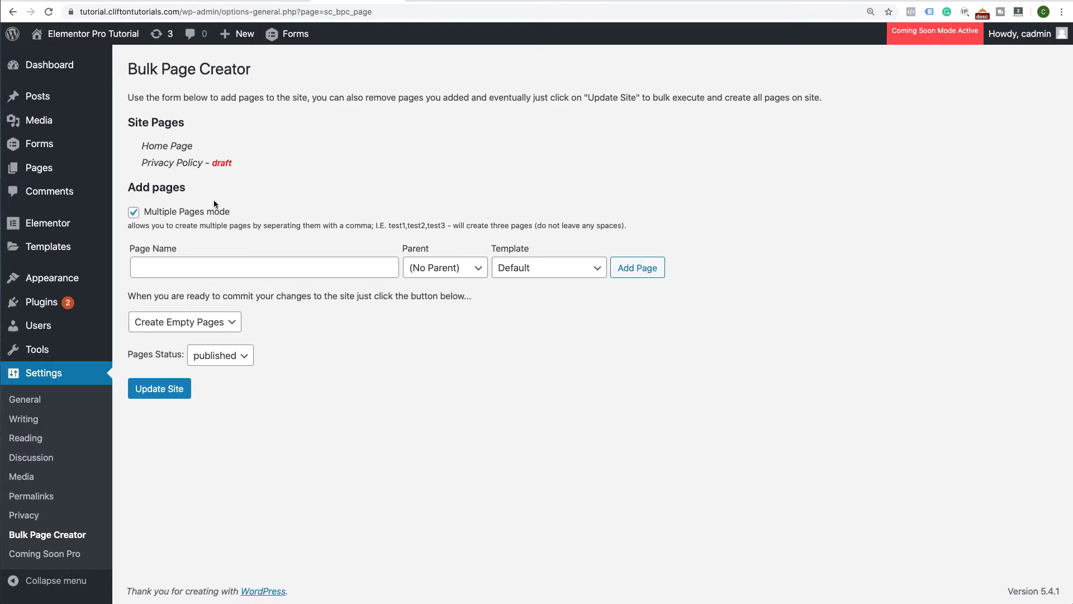
pyautogui.click(181, 267)
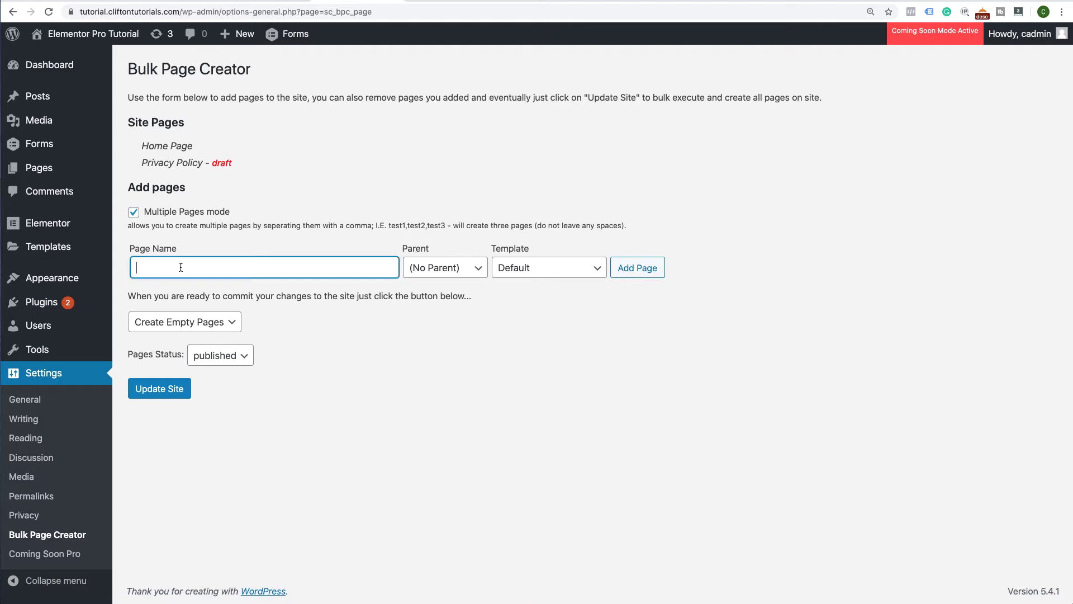
pyautogui.write('About, Pricing, Contact')
pyautogui.click(480, 269)
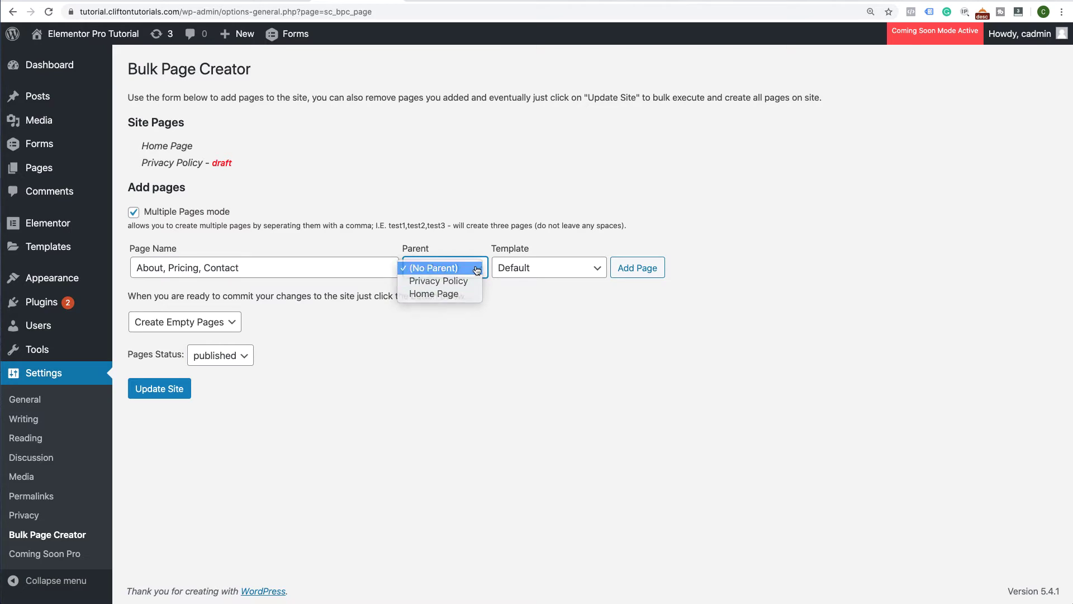
pyautogui.click(475, 270)
pyautogui.click(541, 270)
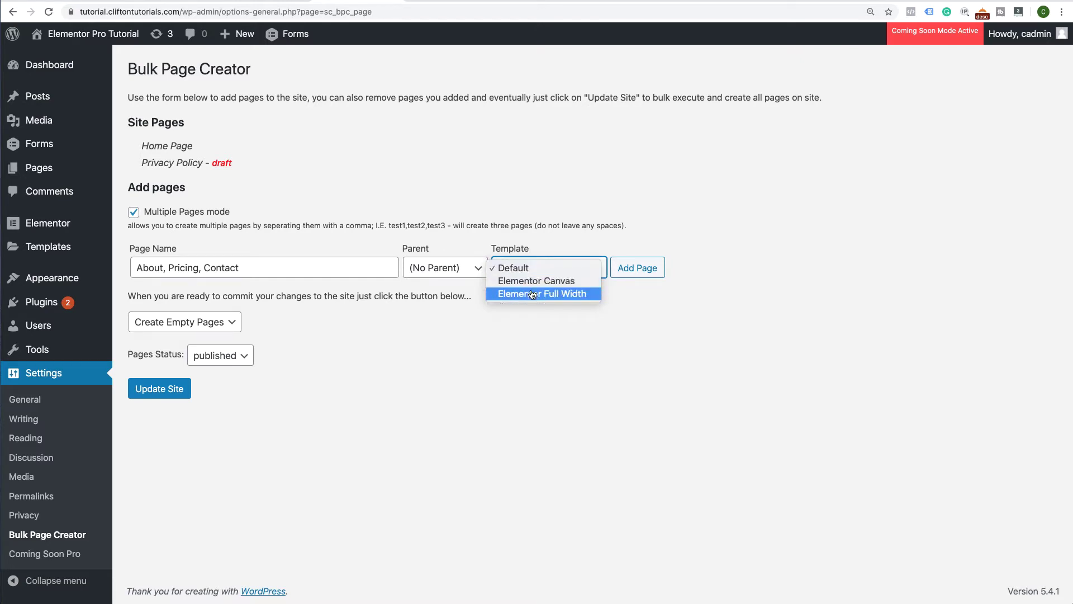
pyautogui.click(532, 294)
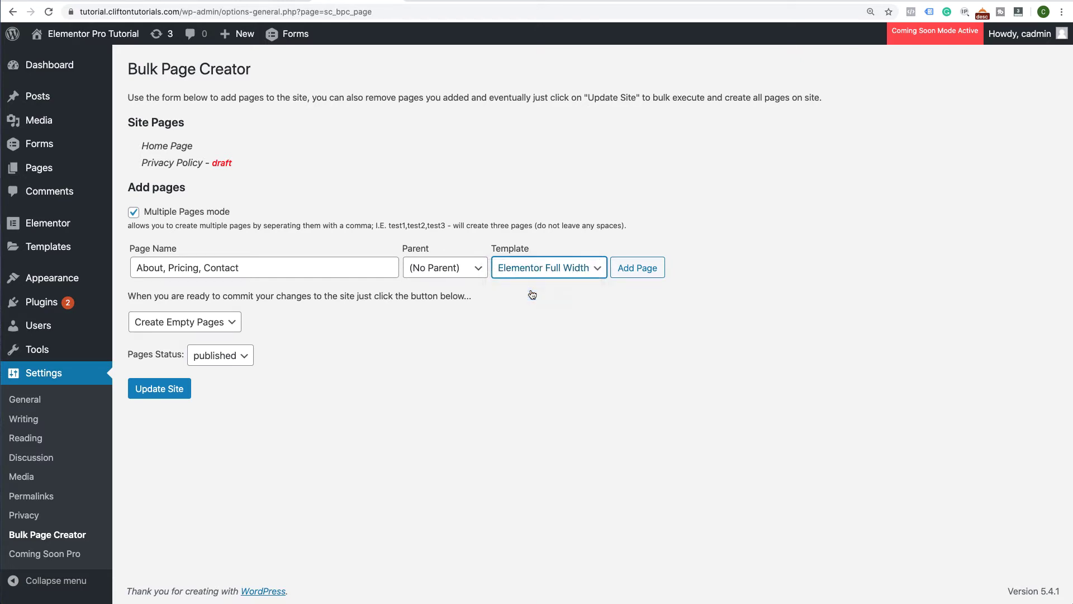
pyautogui.click(629, 268)
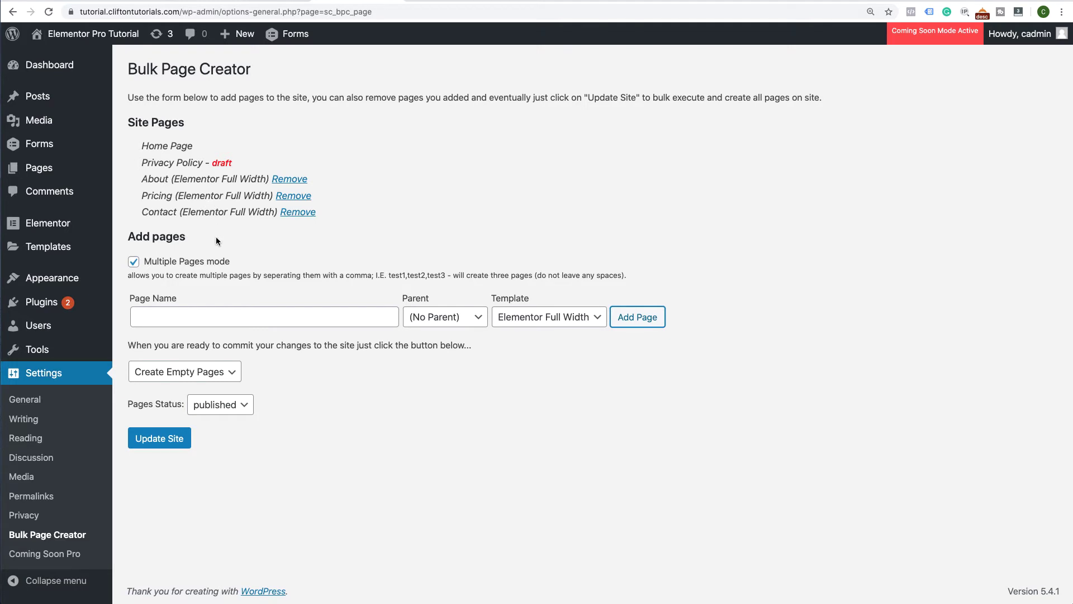
# Add a Careers page to the queue with About as its parent.
pyautogui.click(219, 320)
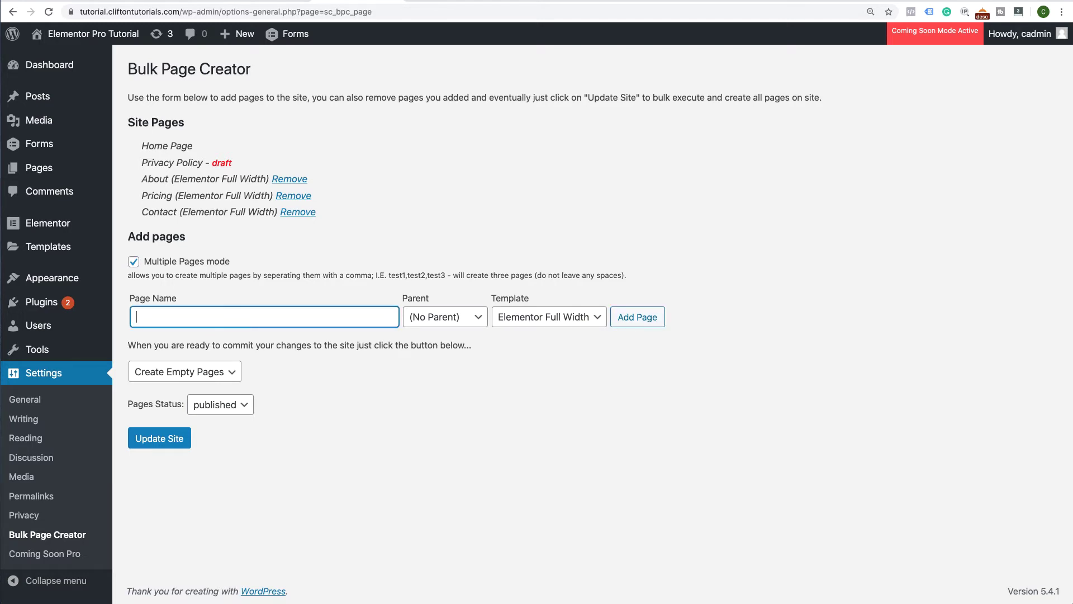
pyautogui.write('Careers')
pyautogui.click(463, 318)
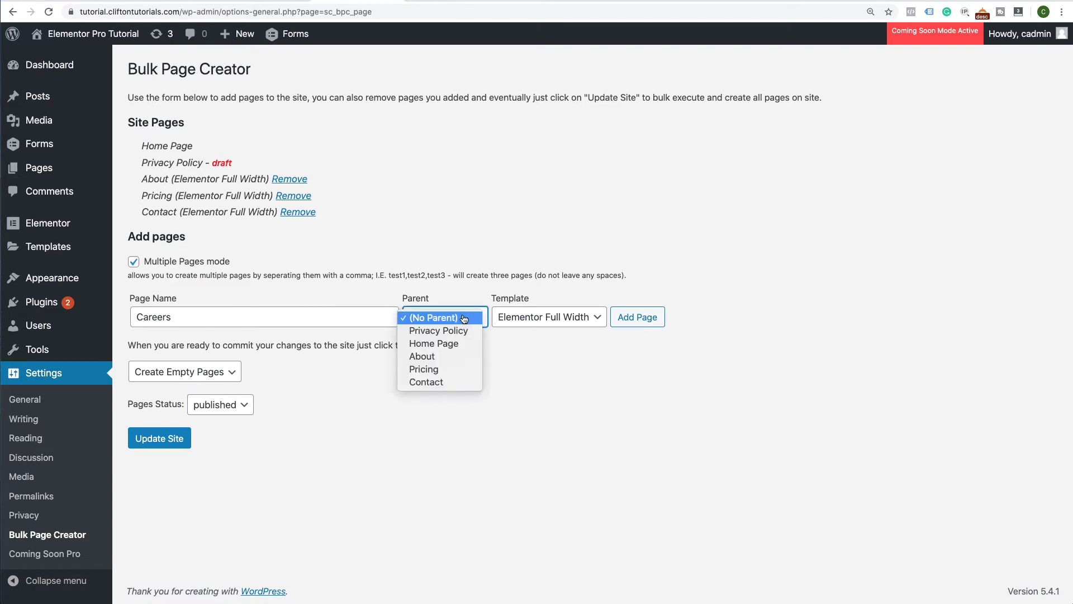
pyautogui.click(449, 356)
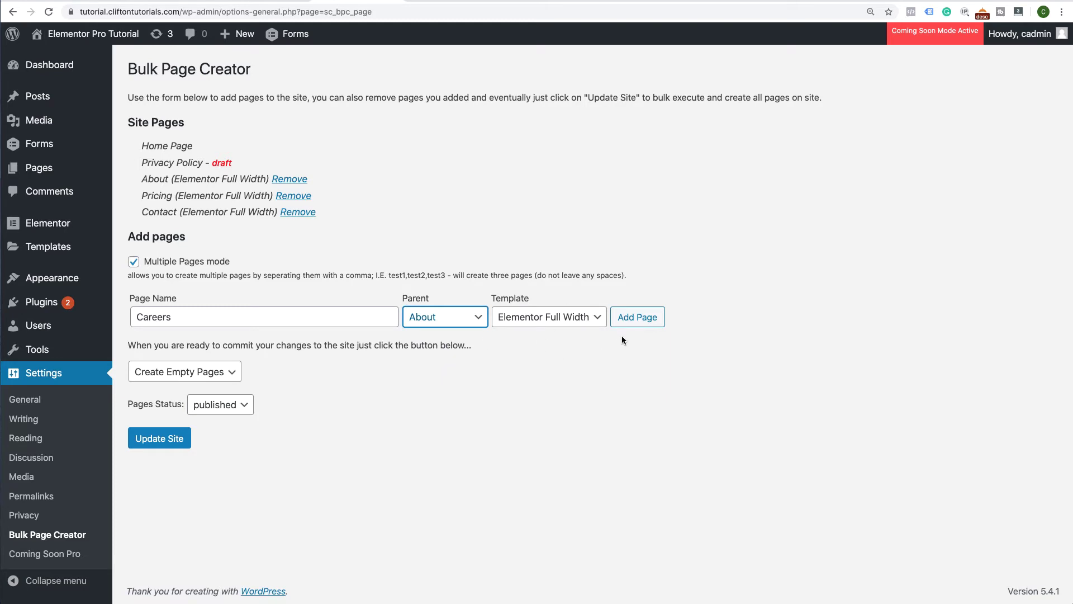
pyautogui.click(635, 320)
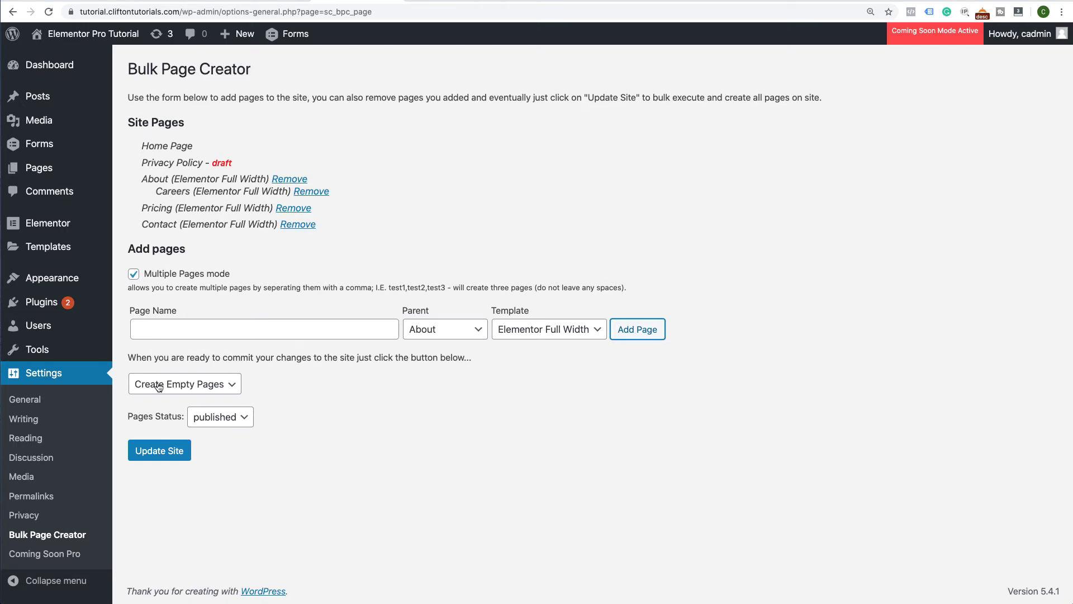
# Keep Create Empty Pages selected and commit the queued pages with Update Site.
pyautogui.click(206, 390)
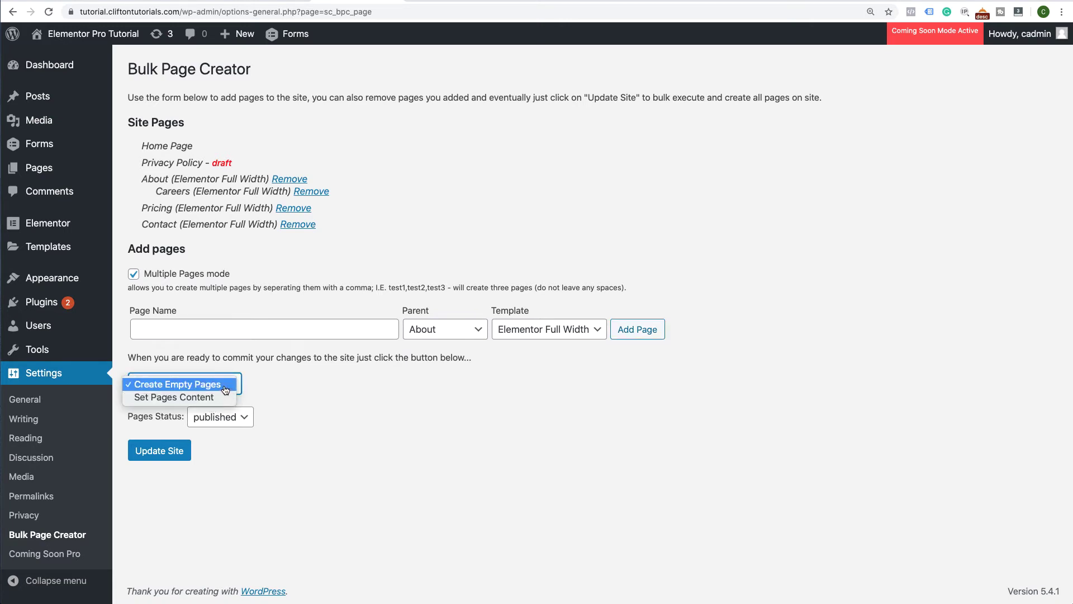
pyautogui.click(226, 390)
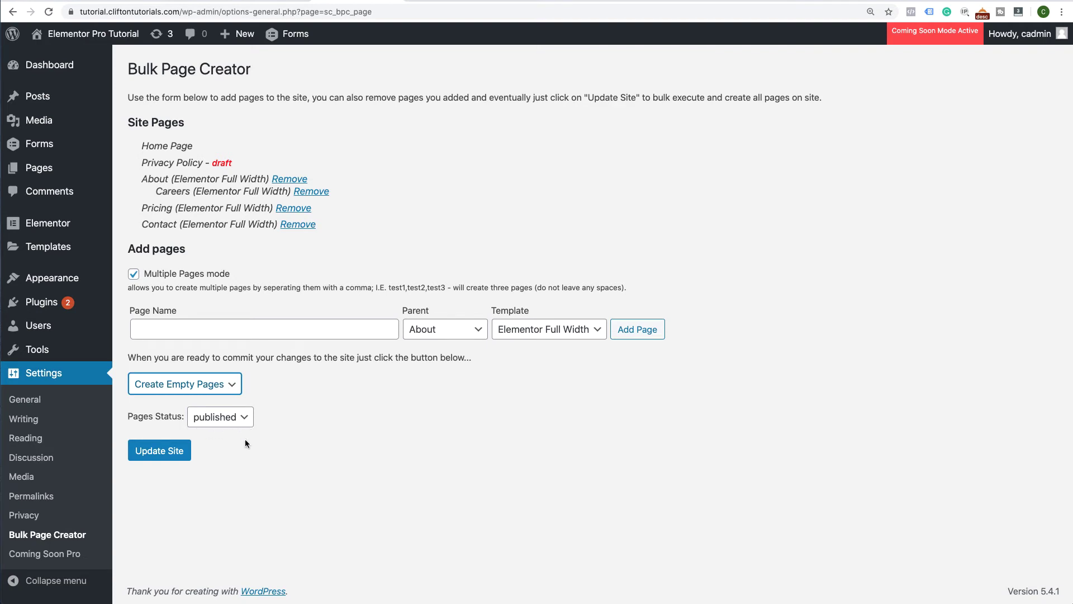
pyautogui.click(158, 455)
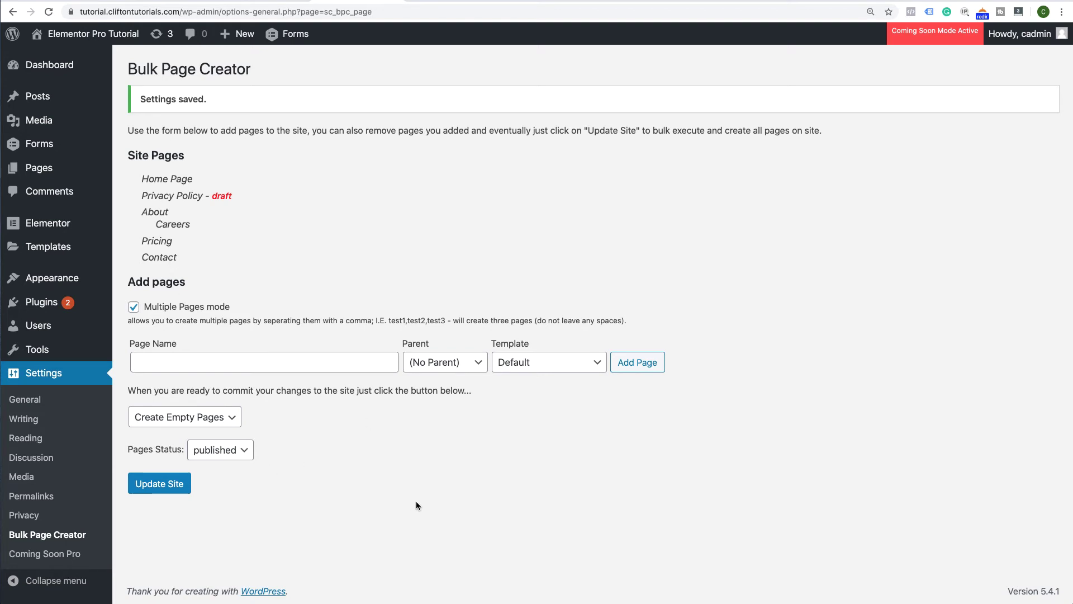
# Open the Pages > All Pages list.
pyautogui.moveTo(56, 171)
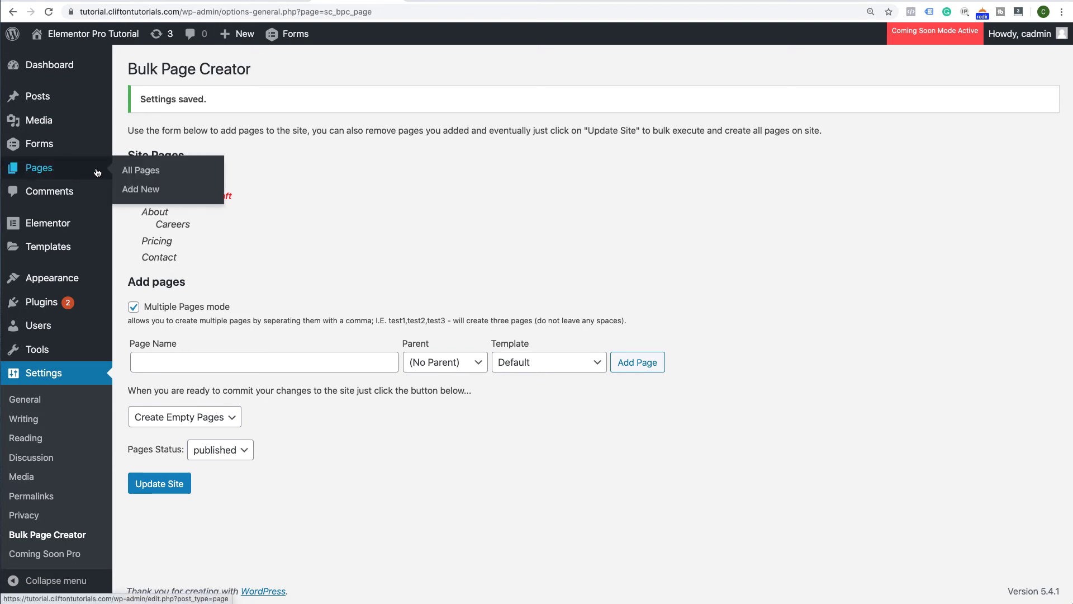
pyautogui.click(130, 172)
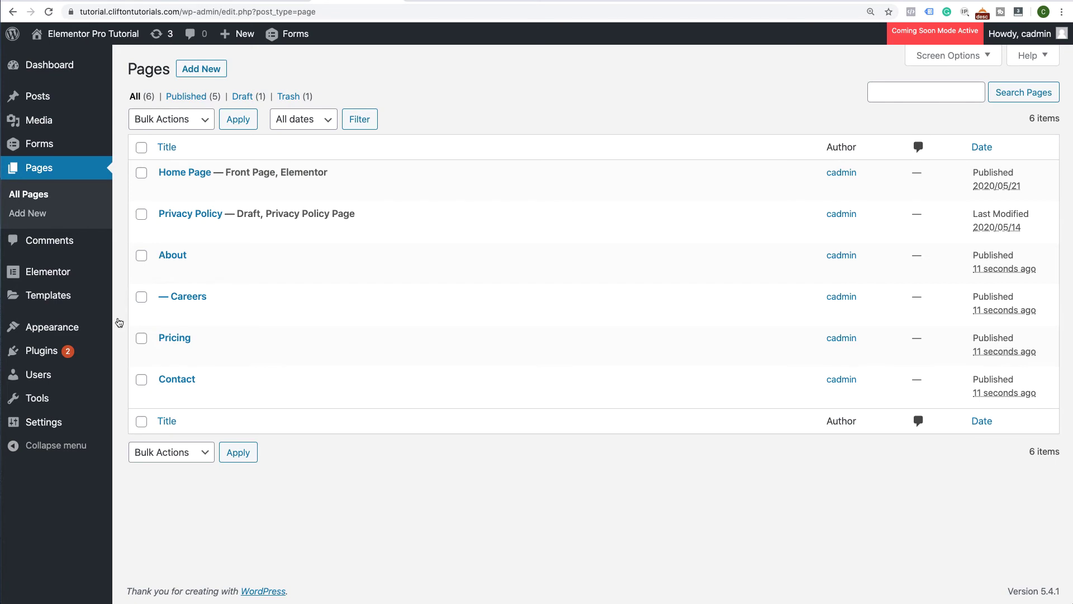
# Add the About, Careers, Pricing and Contact pages to the Main Navigation menu.
pyautogui.moveTo(110, 326)
pyautogui.click(133, 388)
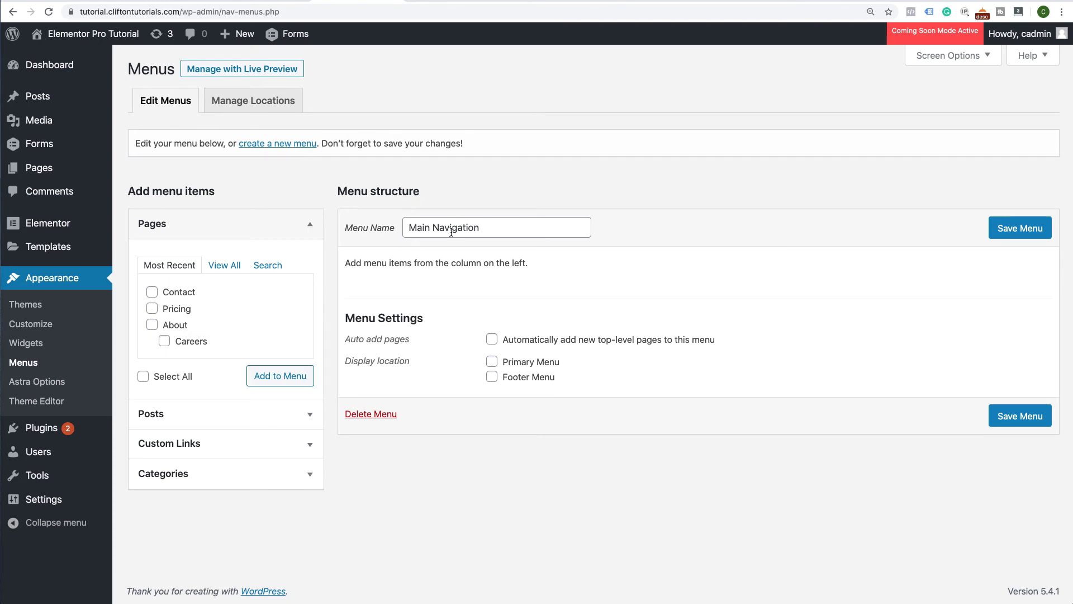
pyautogui.click(228, 267)
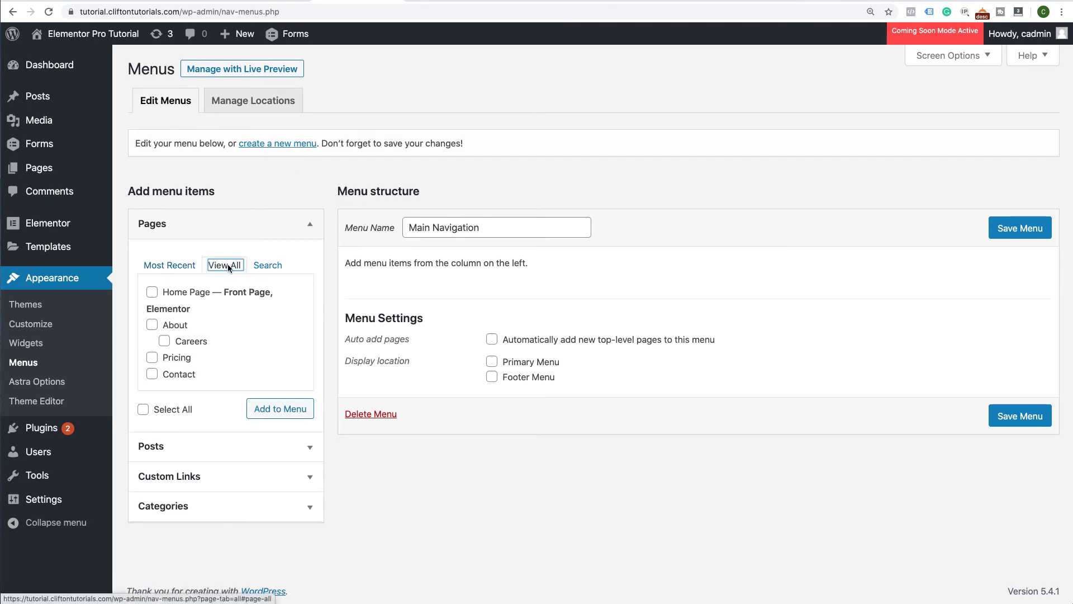
pyautogui.click(151, 326)
pyautogui.click(164, 342)
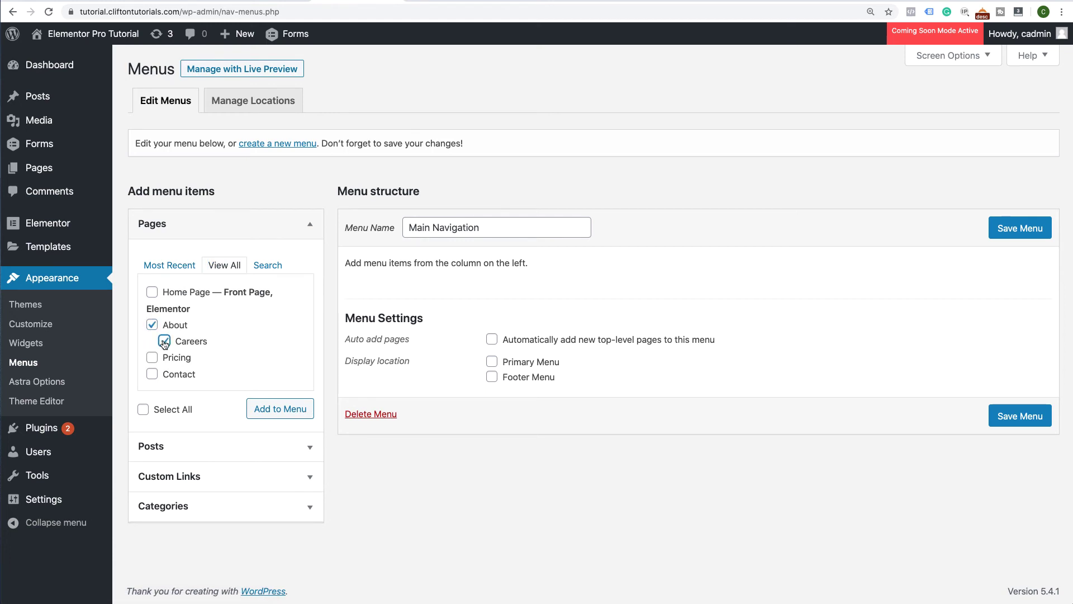
pyautogui.click(152, 358)
pyautogui.click(152, 374)
pyautogui.click(280, 410)
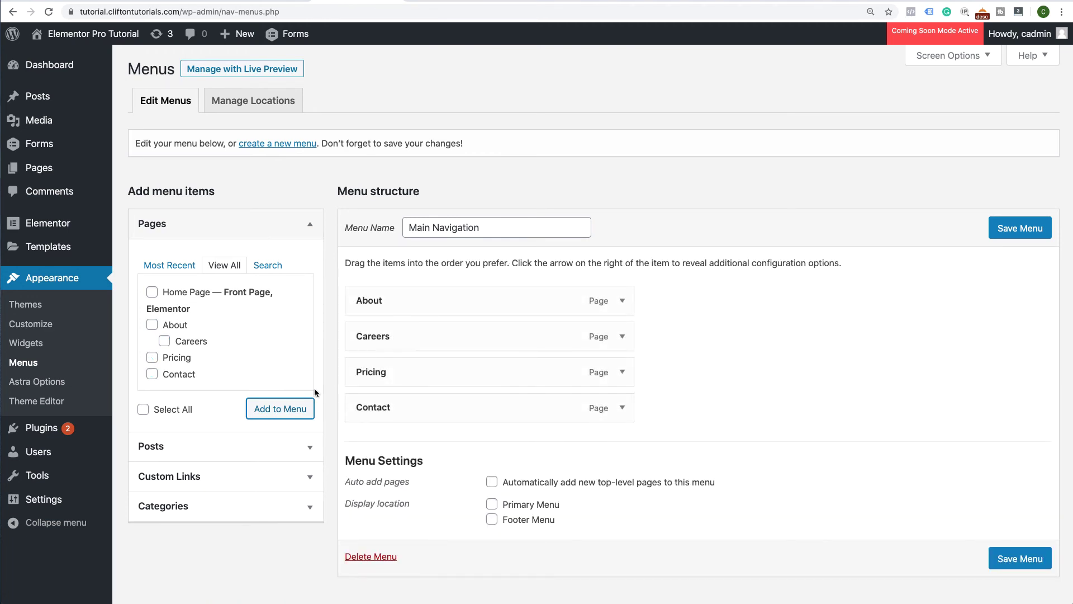
# Nest Careers under About, save the menu, and visit the live site.
pyautogui.moveTo(398, 336); pyautogui.dragTo(426, 336)
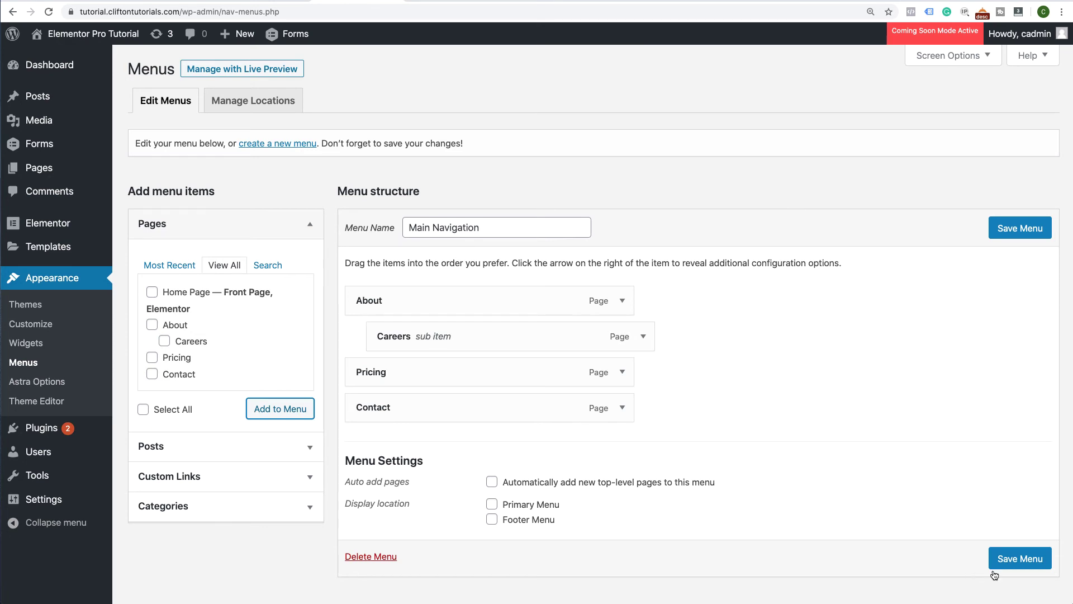
pyautogui.click(1010, 563)
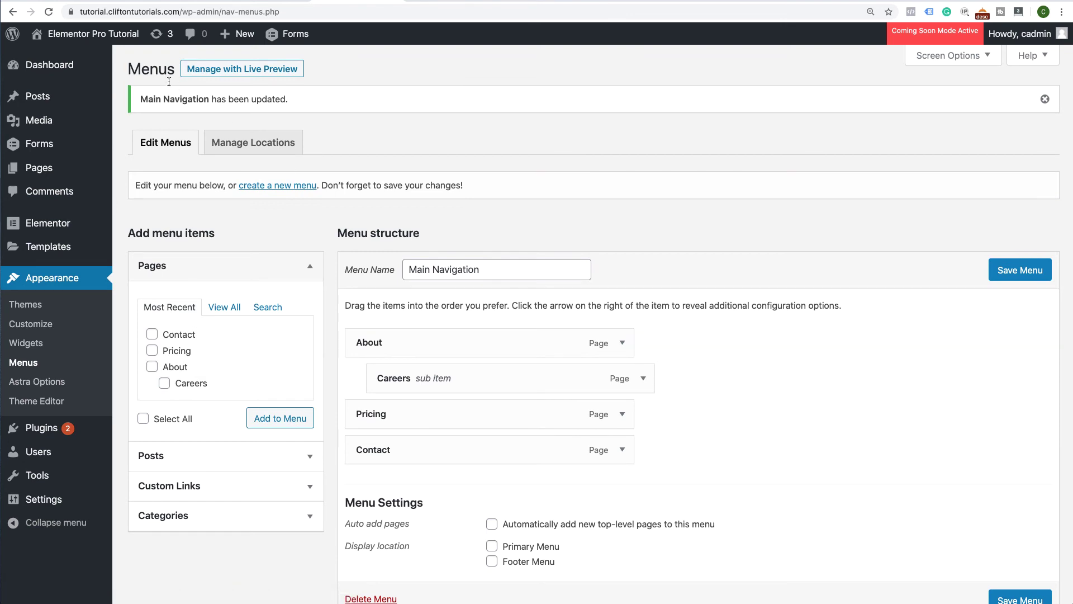
pyautogui.click(111, 42)
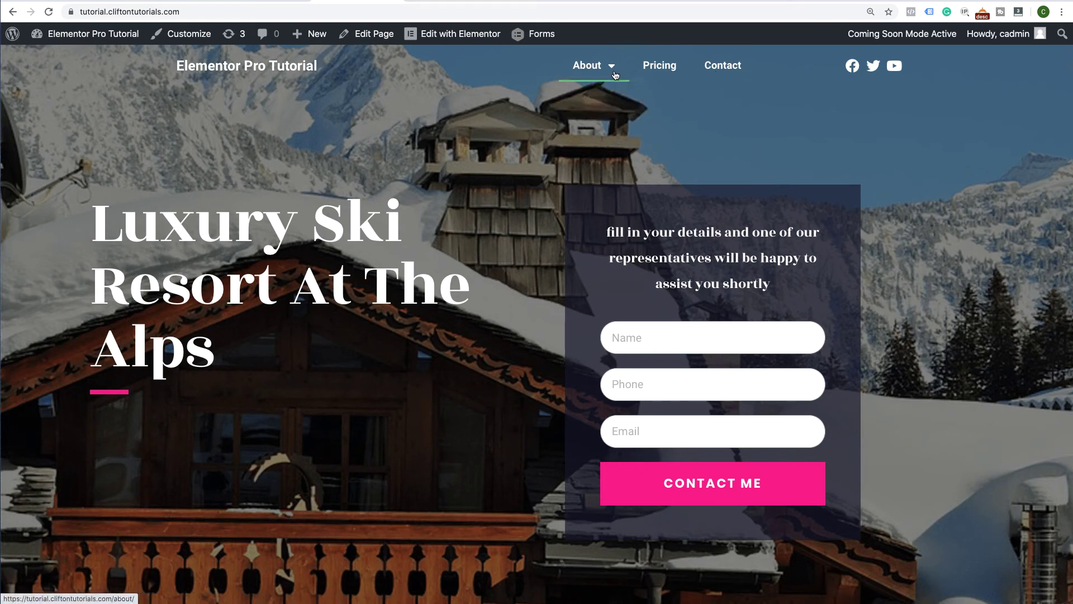
# Open the About page from the live site's header menu, which shows the Careers dropdown.
pyautogui.moveTo(593, 69)
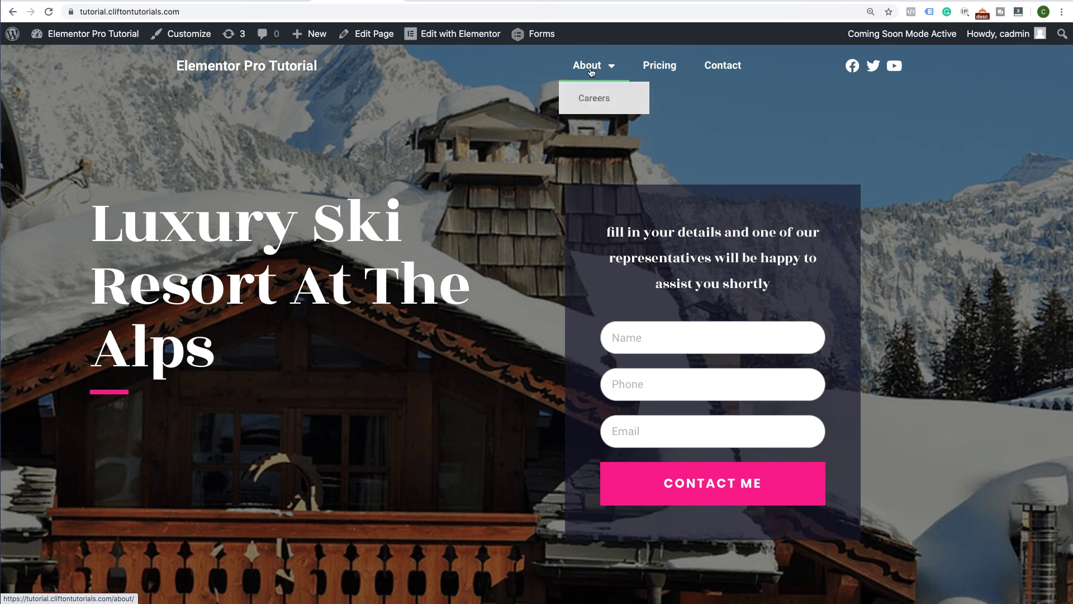
pyautogui.click(591, 70)
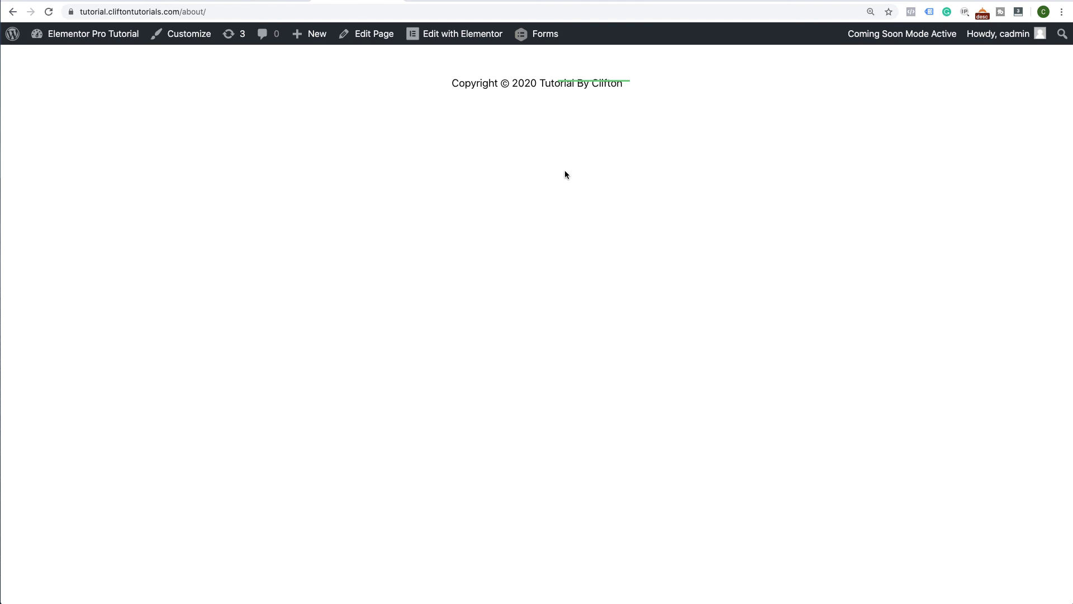
# Return to the Dashboard through the site-name menu in the admin bar.
pyautogui.moveTo(98, 42)
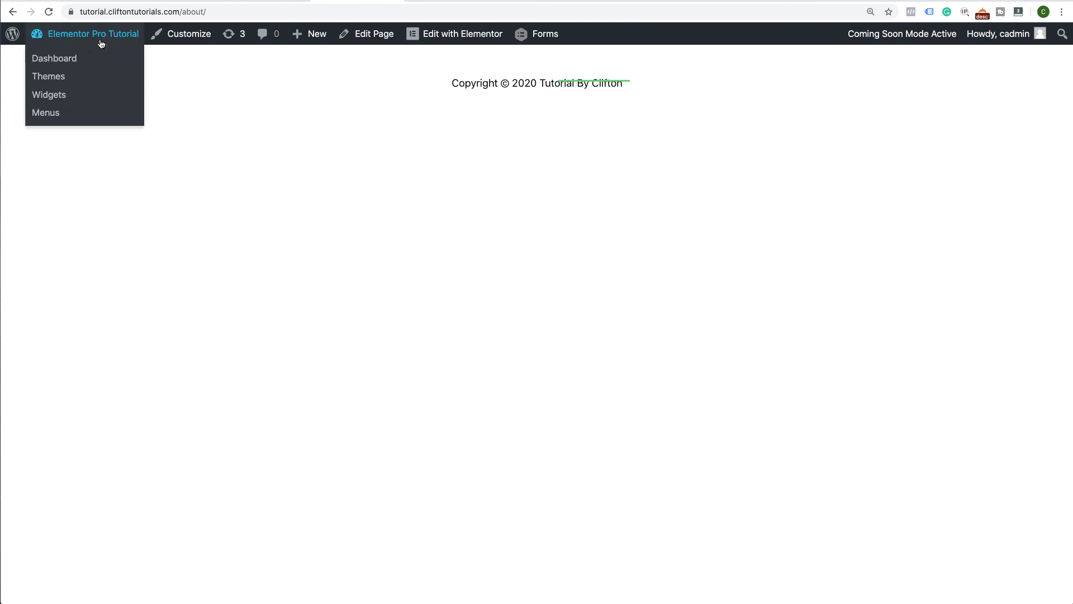
pyautogui.click(73, 62)
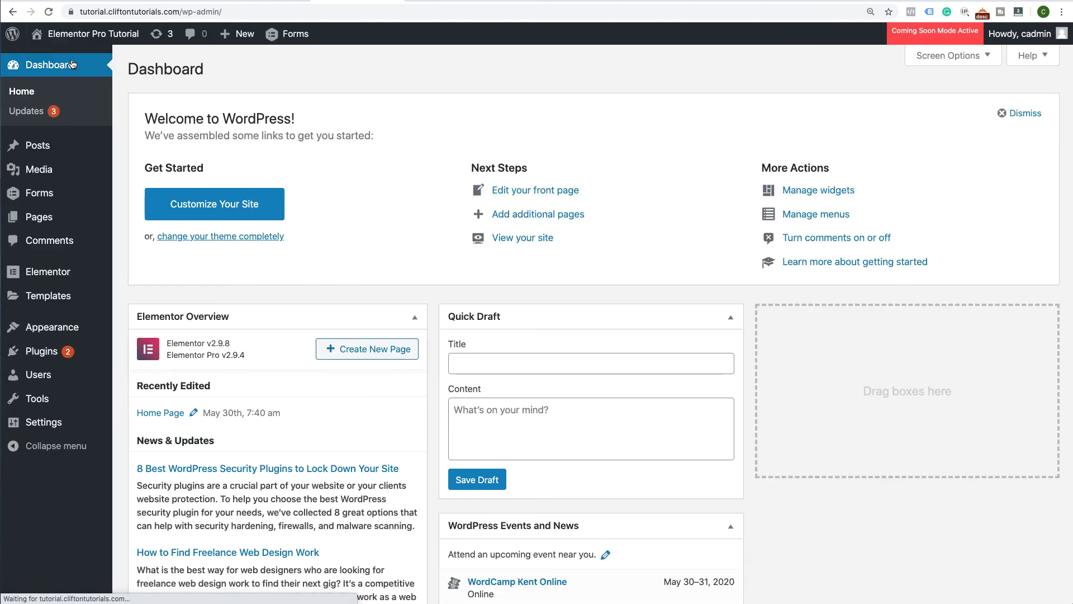